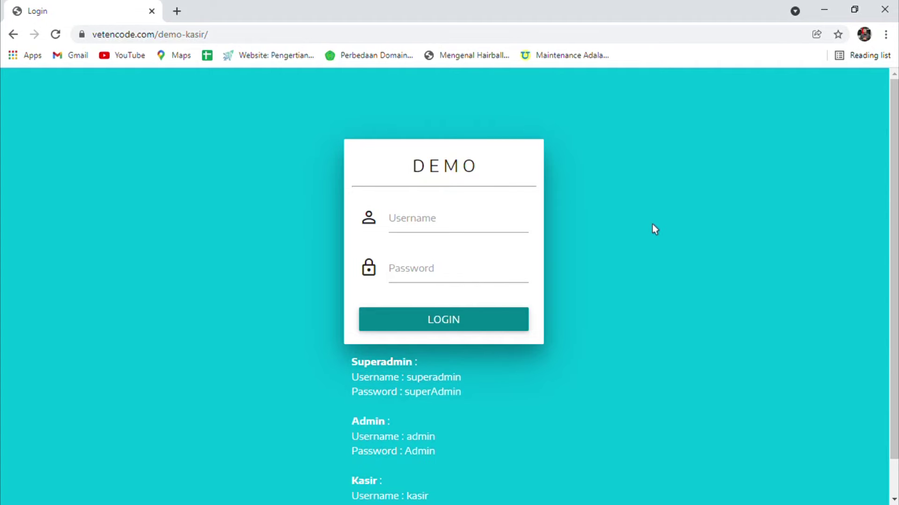
Review the demo login credentials for the cashier, Admin and Superadmin accounts.
{"action": "scroll", "coordinate": [652, 224], "scroll_direction": "down", "scroll_amount": 1}
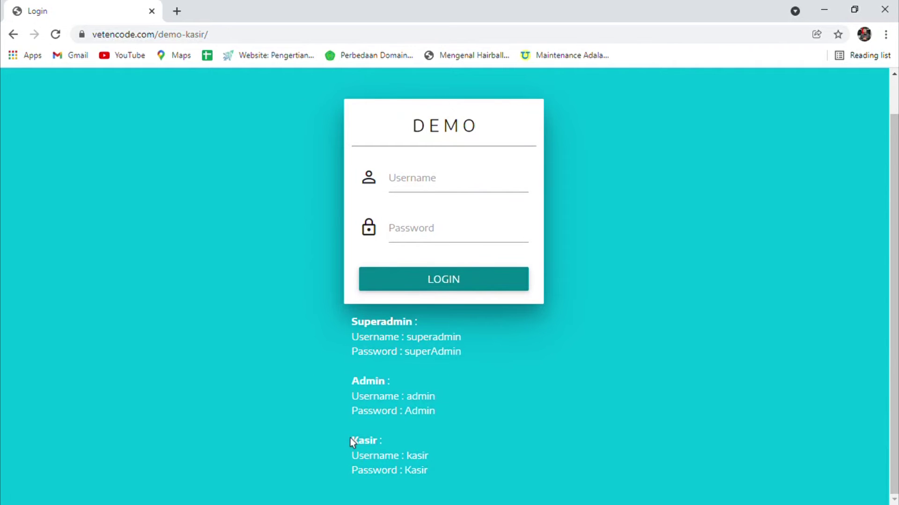
{"action": "triple_click", "coordinate": [387, 442]}
{"action": "left_click", "coordinate": [678, 317]}
{"action": "triple_click", "coordinate": [413, 382]}
{"action": "left_click", "coordinate": [351, 324]}
{"action": "triple_click", "coordinate": [437, 323]}
{"action": "left_click", "coordinate": [620, 320]}
{"action": "scroll", "coordinate": [620, 320], "scroll_direction": "up", "scroll_amount": 1}
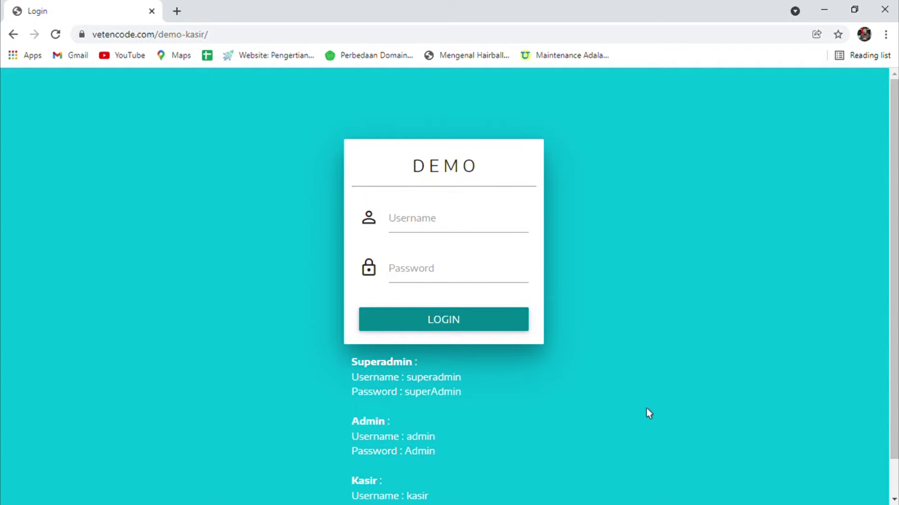
{"action": "scroll", "coordinate": [646, 408], "scroll_direction": "down", "scroll_amount": 1}
Log in with the kasir username and its password.
{"action": "left_click", "coordinate": [456, 195]}
{"action": "type", "text": "kasir"}
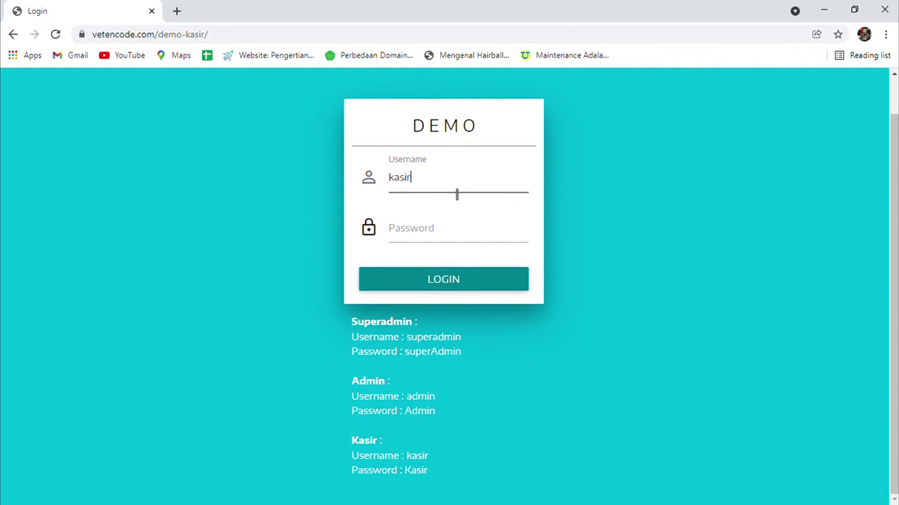
{"action": "key", "text": "Tab"}
{"action": "type", "text": "Kasir"}
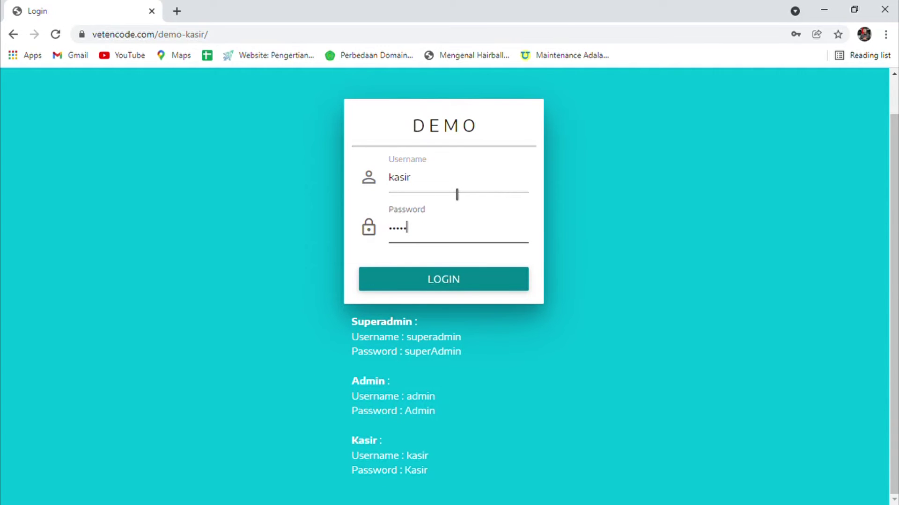
{"action": "left_click", "coordinate": [467, 281]}
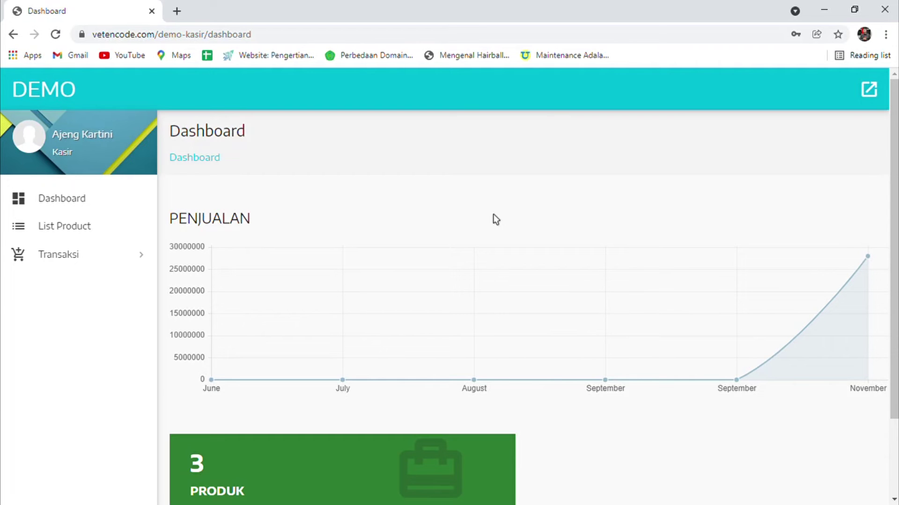
Inspect the dashboard's PENJUALAN sales chart and the 3 PRODUK count below it.
{"action": "left_click_drag", "start_coordinate": [162, 218], "coordinate": [270, 229]}
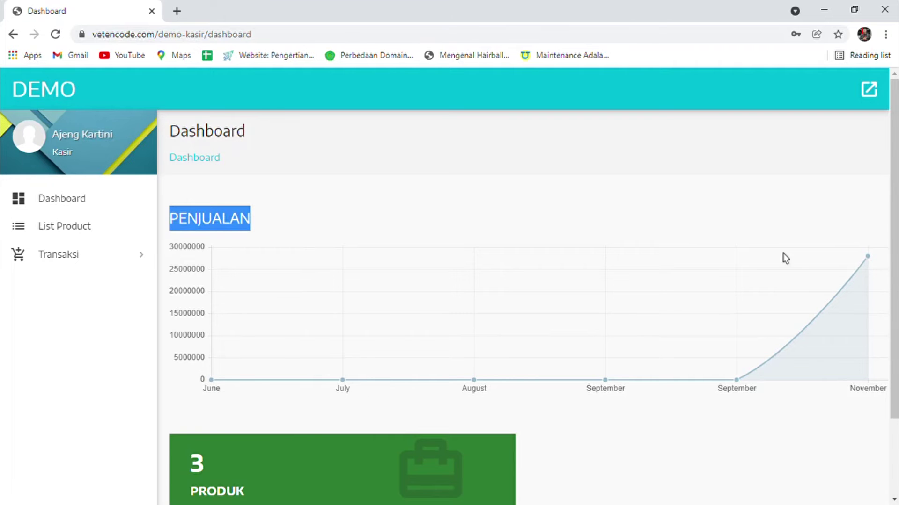
{"action": "scroll", "coordinate": [877, 220], "scroll_direction": "down", "scroll_amount": 2}
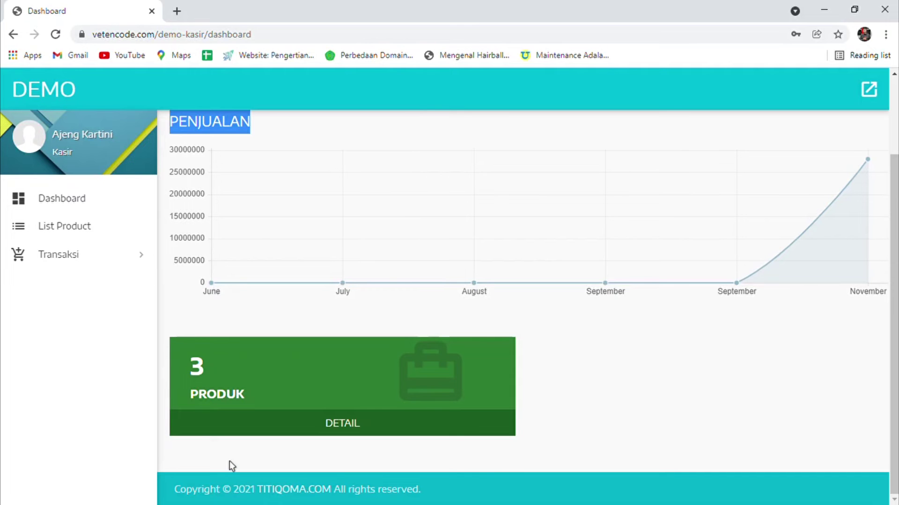
{"action": "scroll", "coordinate": [737, 372], "scroll_direction": "up", "scroll_amount": 2}
{"action": "scroll", "coordinate": [737, 375], "scroll_direction": "down", "scroll_amount": 2}
Open the product DETAIL view, then return to the Dashboard.
{"action": "left_click", "coordinate": [365, 427]}
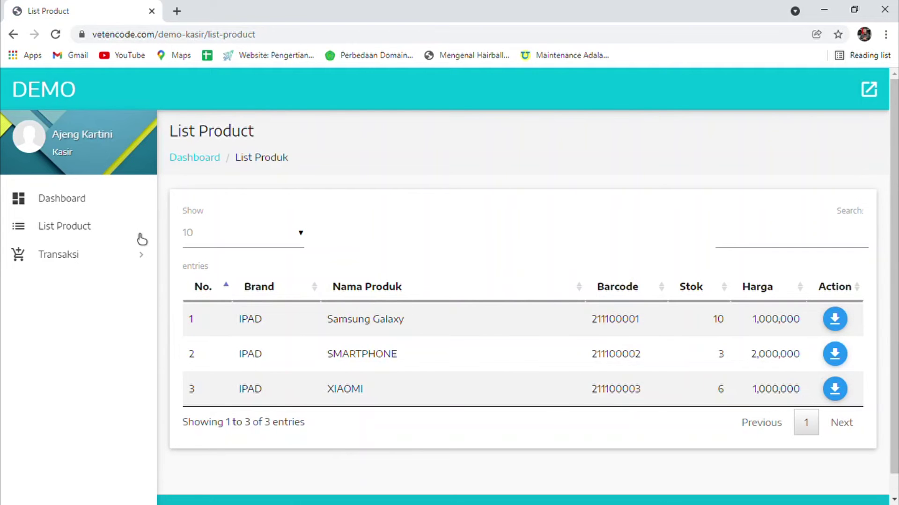
{"action": "left_click", "coordinate": [82, 189]}
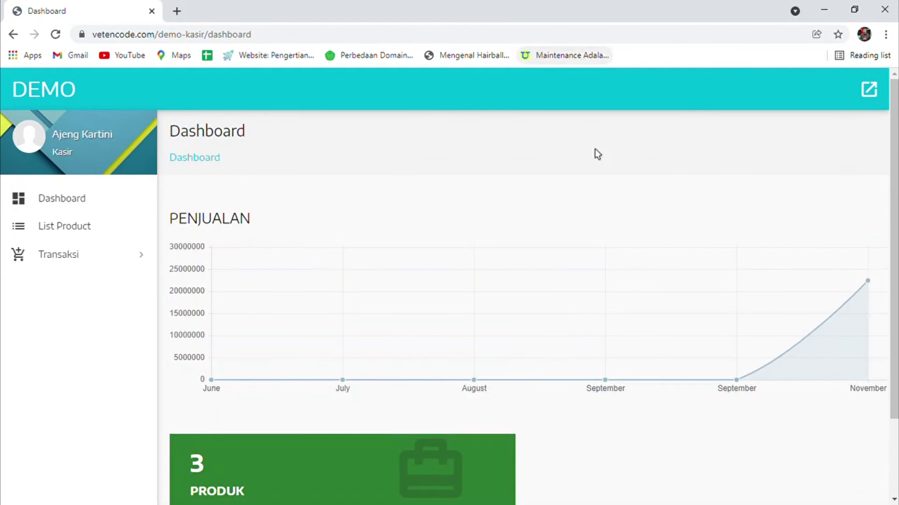
{"action": "scroll", "coordinate": [566, 192], "scroll_direction": "down", "scroll_amount": 2}
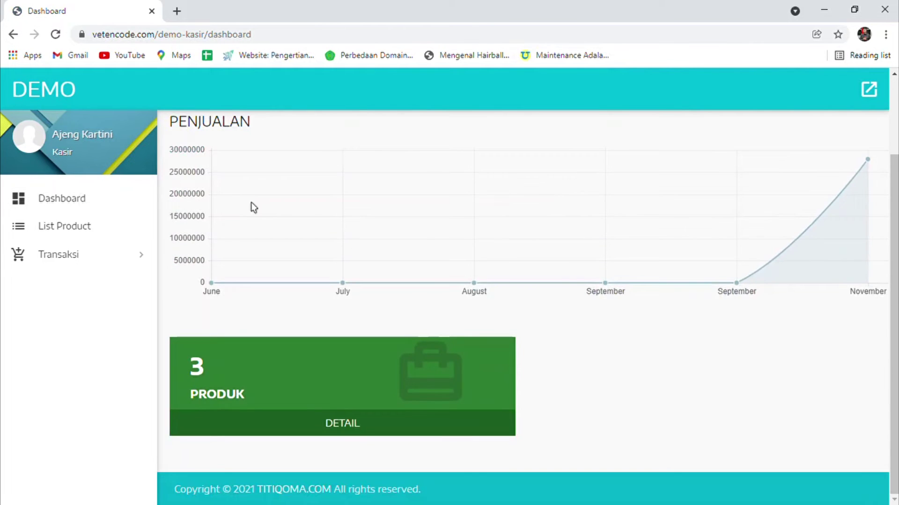
{"action": "scroll", "coordinate": [251, 202], "scroll_direction": "up", "scroll_amount": 2}
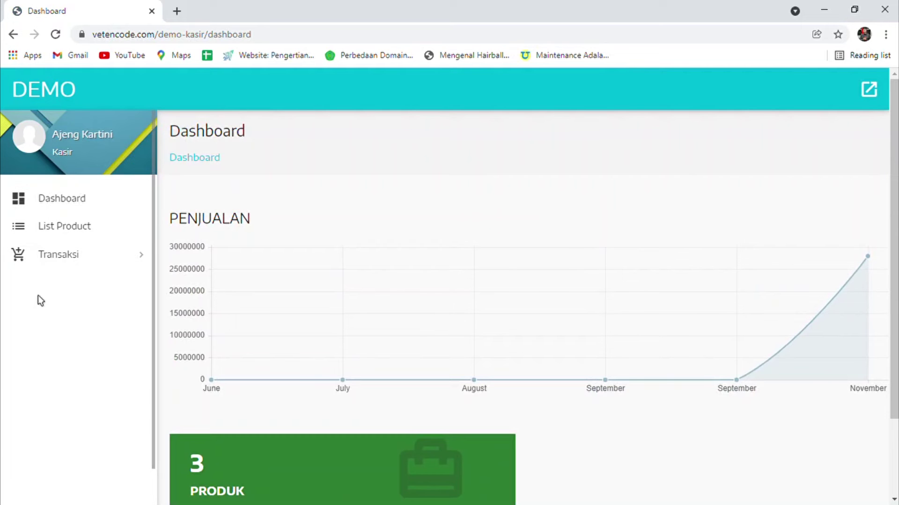
In List Product, download the Samsung Galaxy barcode 211100001.
{"action": "left_click", "coordinate": [85, 233]}
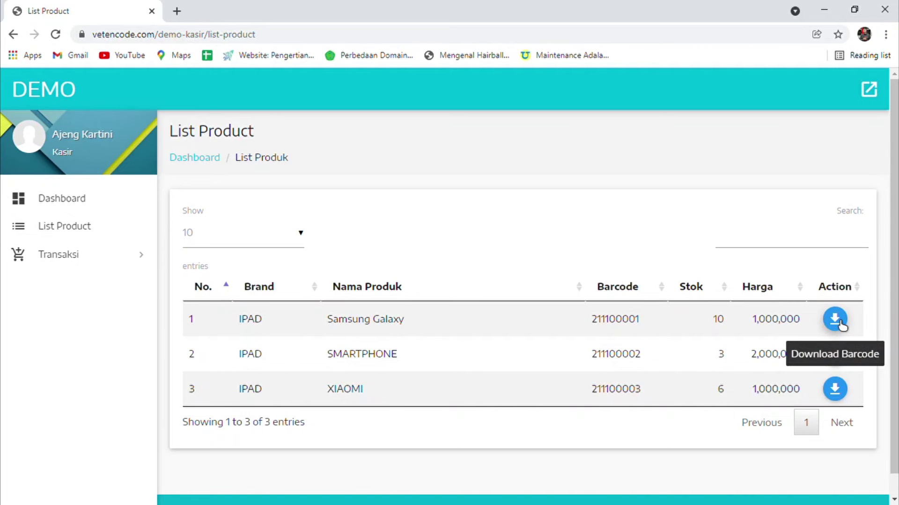
{"action": "left_click", "coordinate": [841, 325]}
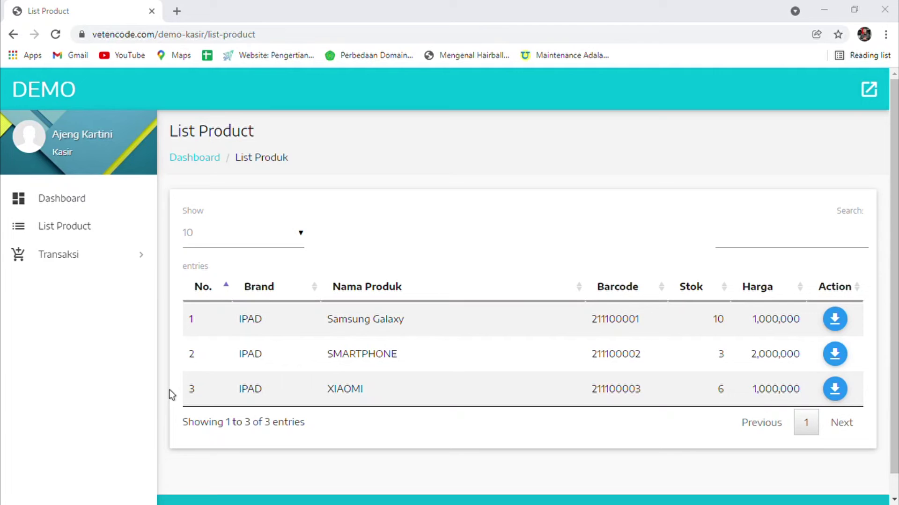
{"action": "left_click", "coordinate": [94, 261]}
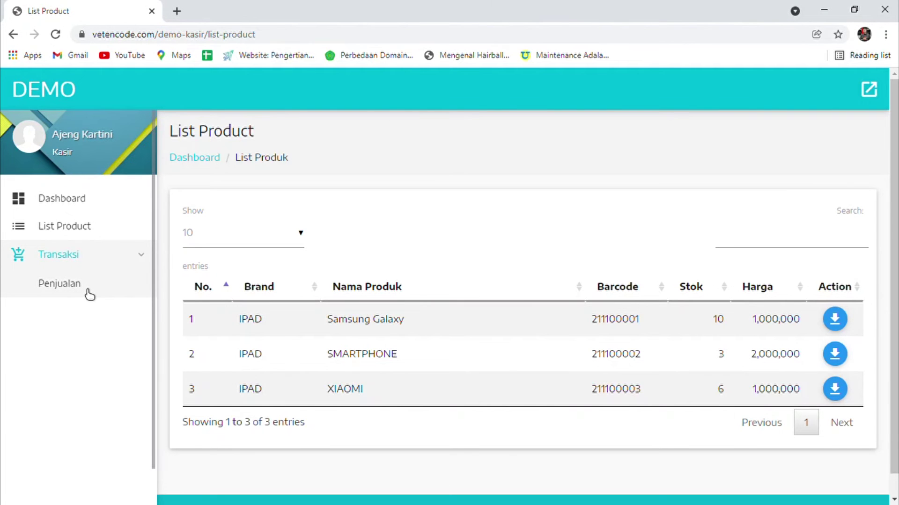
Open the Penjualan sales list and its cashier Add page, then return to the list.
{"action": "left_click", "coordinate": [88, 290]}
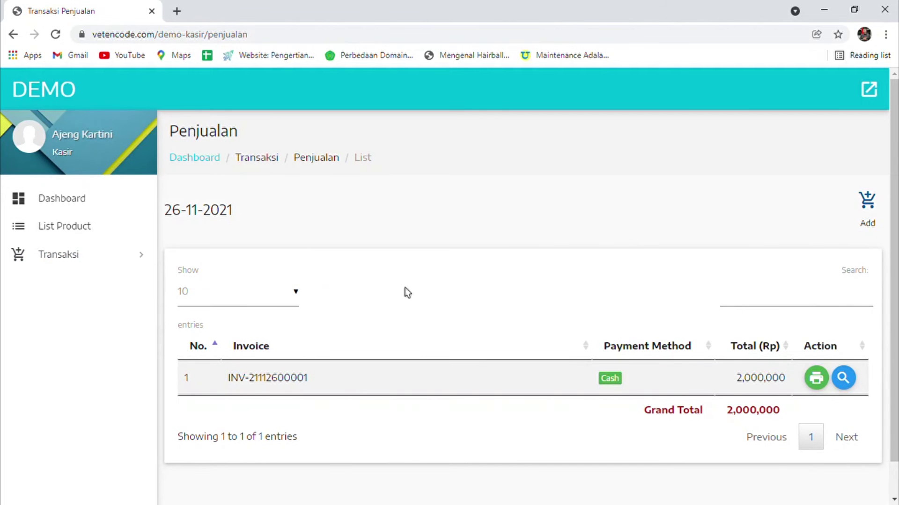
{"action": "left_click", "coordinate": [866, 221]}
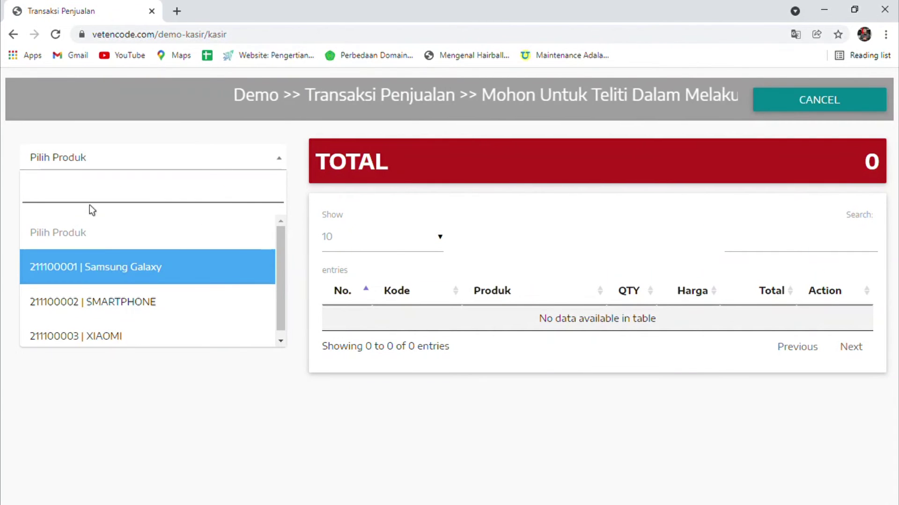
{"action": "left_click", "coordinate": [14, 35]}
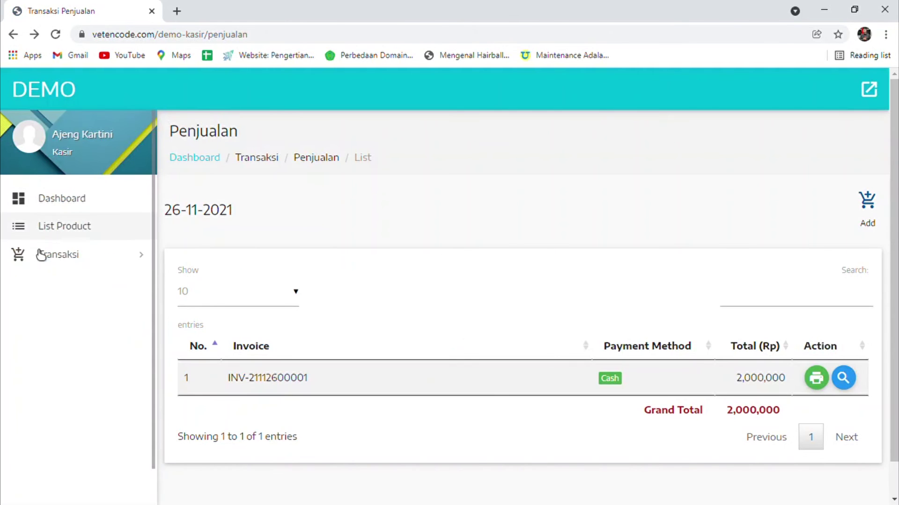
Check the three products' stock levels of 10, 3 and 6 on List Product.
{"action": "left_click", "coordinate": [61, 234]}
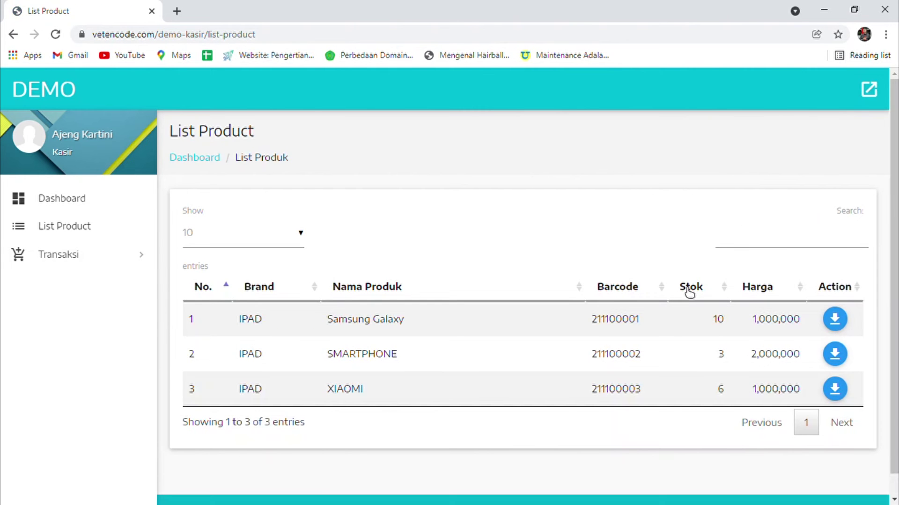
{"action": "mouse_move", "coordinate": [706, 318]}
{"action": "left_mouse_down"}
{"action": "mouse_move", "coordinate": [726, 341]}
{"action": "mouse_move", "coordinate": [729, 385]}
{"action": "mouse_move", "coordinate": [716, 317]}
{"action": "left_mouse_up"}
{"action": "left_click", "coordinate": [716, 357]}
{"action": "double_click", "coordinate": [716, 357]}
{"action": "left_click", "coordinate": [724, 387]}
{"action": "double_click", "coordinate": [735, 390]}
{"action": "left_click", "coordinate": [97, 299]}
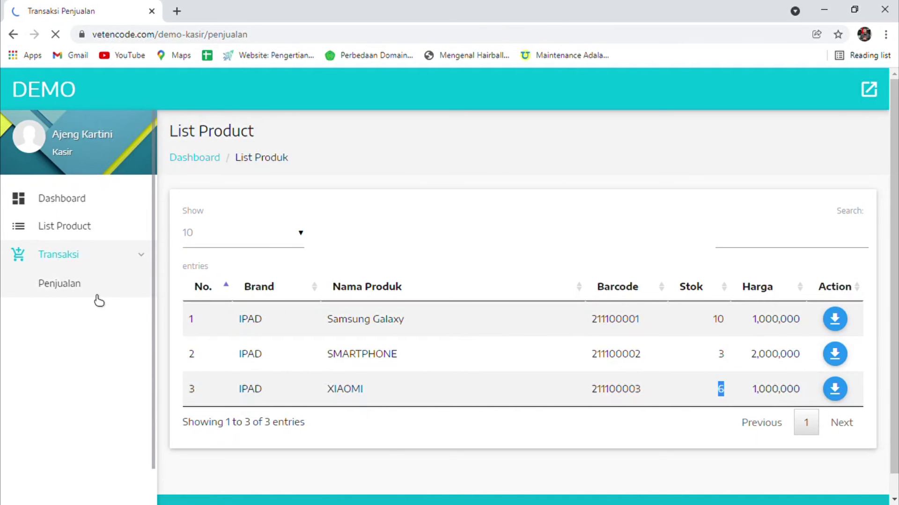
Start a new sale with SMARTPHONE and Samsung Galaxy in the cart.
{"action": "left_click", "coordinate": [866, 206]}
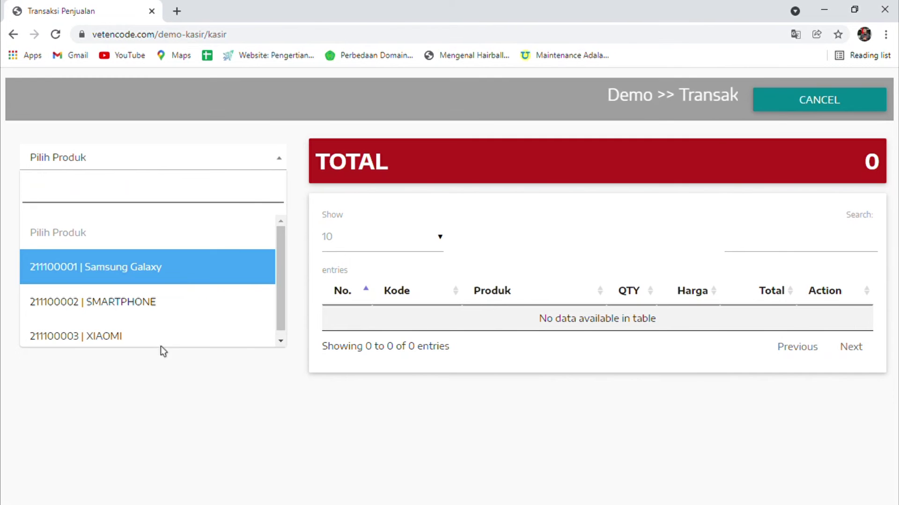
{"action": "left_click", "coordinate": [151, 304]}
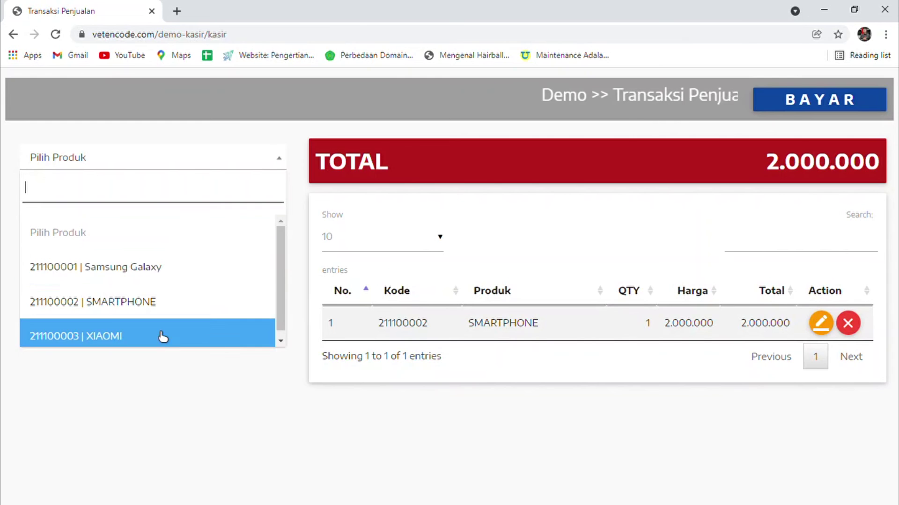
{"action": "left_click", "coordinate": [173, 267]}
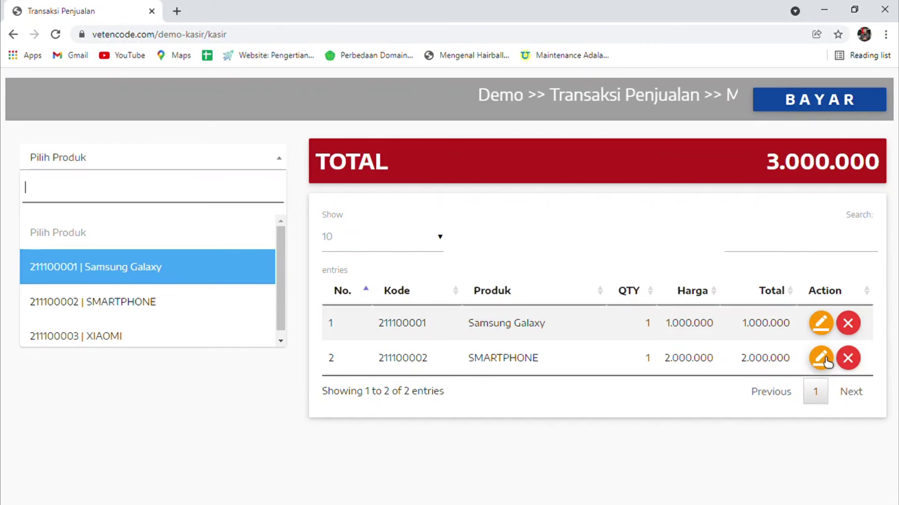
Change the SMARTPHONE quantity to 2, raising the cart total to 5.000.000.
{"action": "left_click_drag", "start_coordinate": [411, 157], "coordinate": [345, 149]}
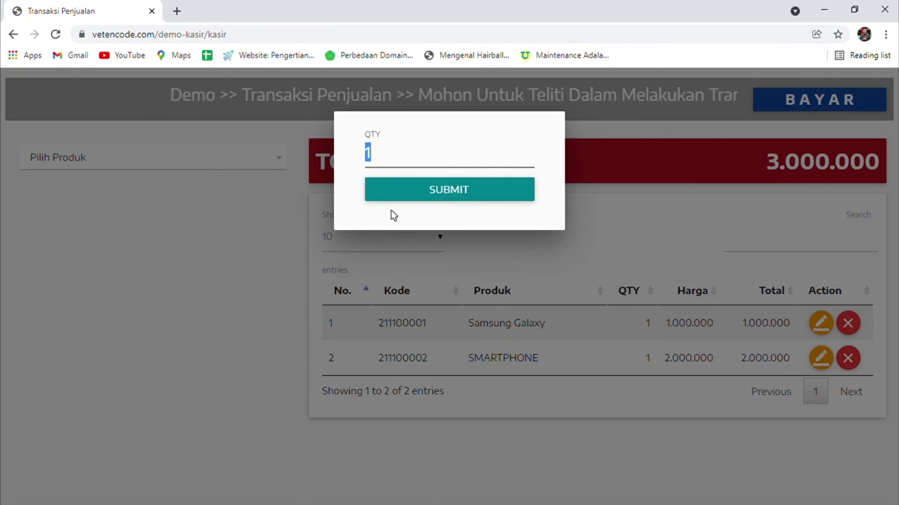
{"action": "type", "text": "2"}
{"action": "left_click", "coordinate": [431, 196]}
{"action": "left_click", "coordinate": [825, 369]}
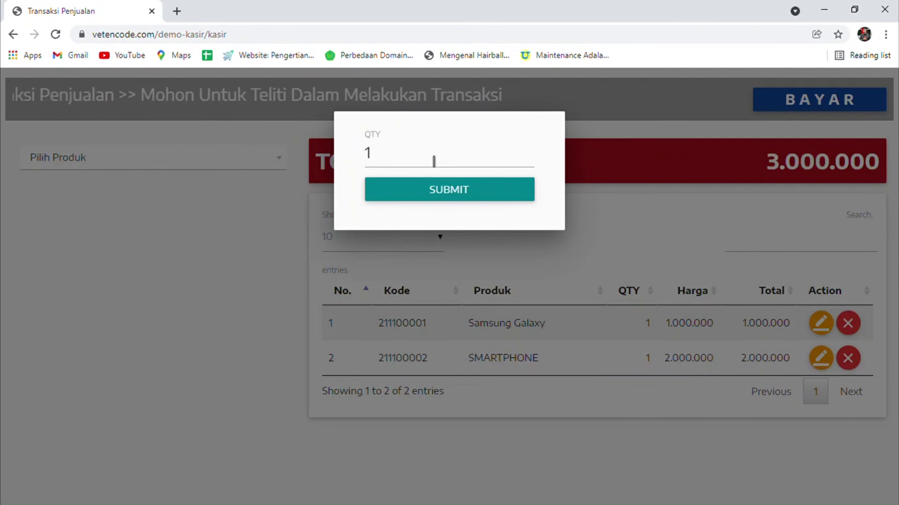
{"action": "double_click", "coordinate": [434, 161]}
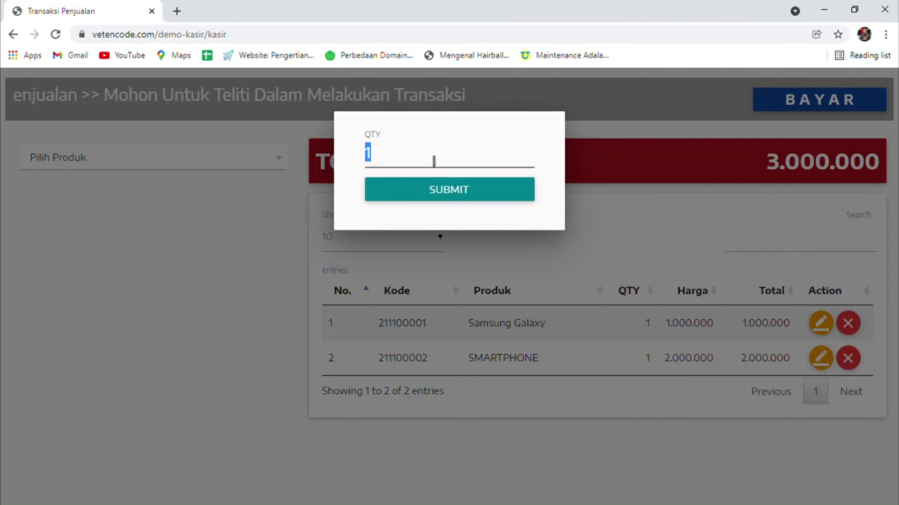
{"action": "type", "text": "2"}
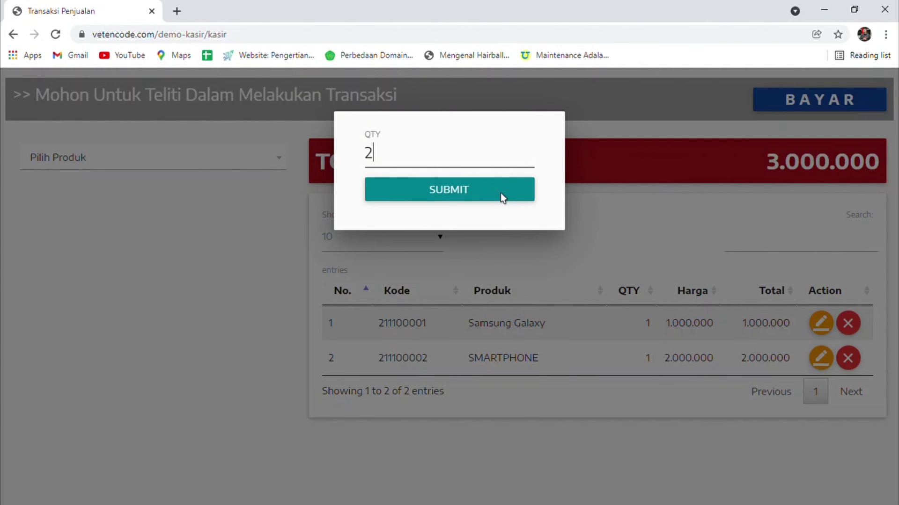
{"action": "left_click", "coordinate": [501, 193]}
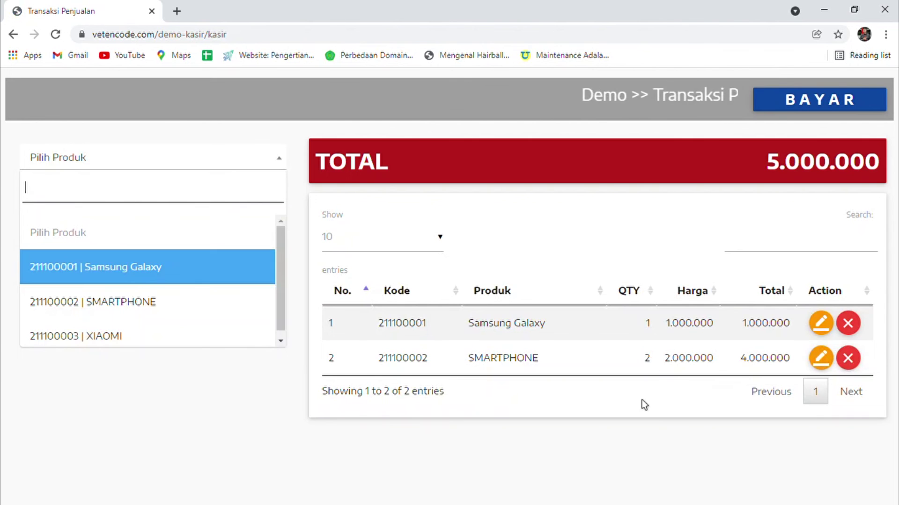
{"action": "left_click", "coordinate": [641, 400]}
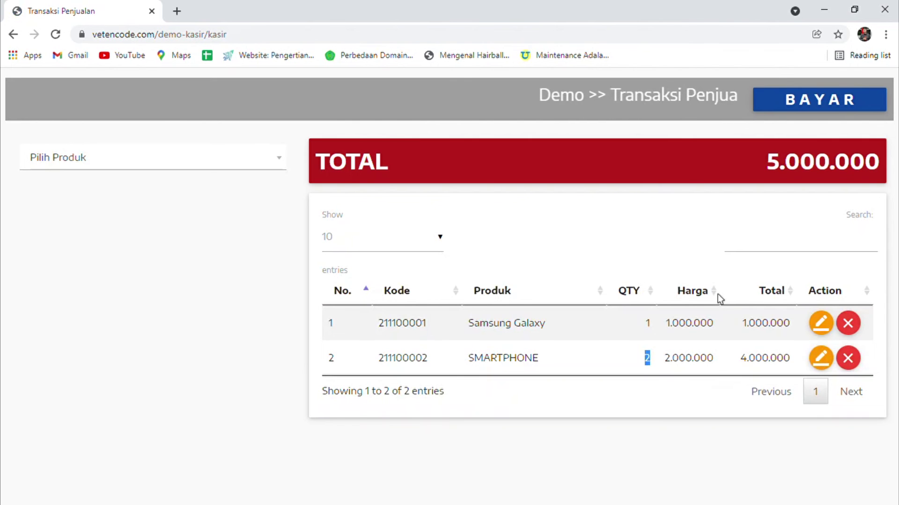
Pay the 5,000,000 total in cash with zero change, producing the invoice preview.
{"action": "left_click", "coordinate": [824, 100]}
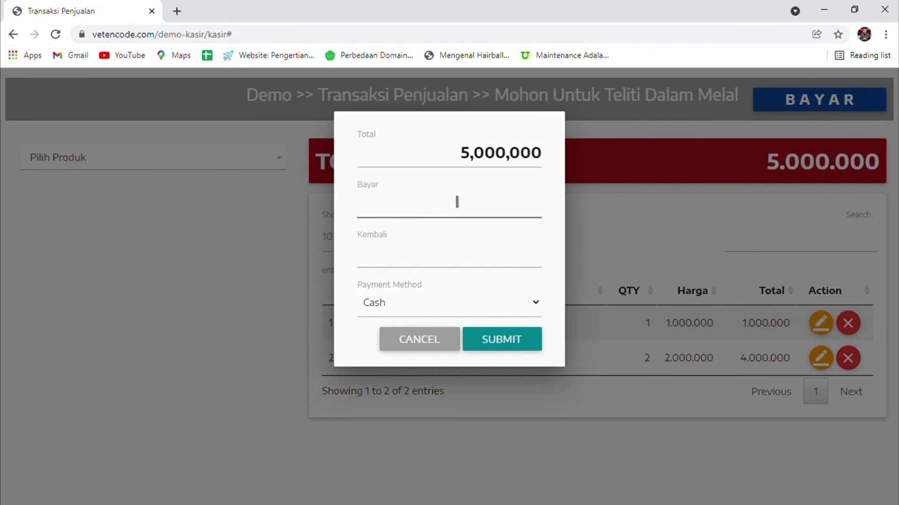
{"action": "type", "text": "5"}
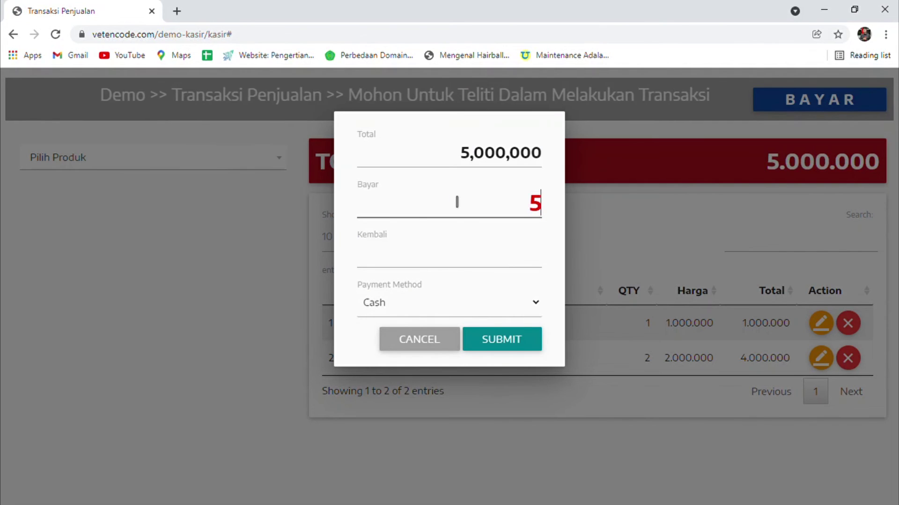
{"action": "type", "text": ",000,000"}
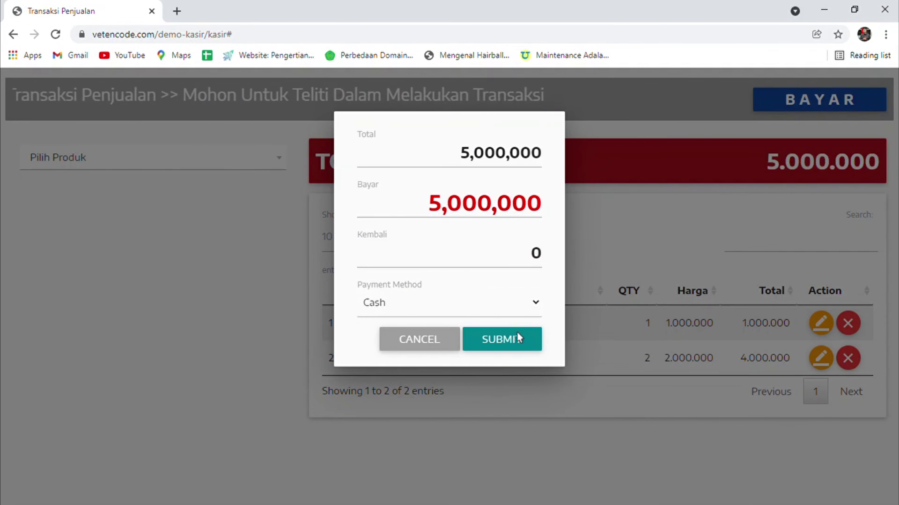
{"action": "left_click", "coordinate": [527, 339]}
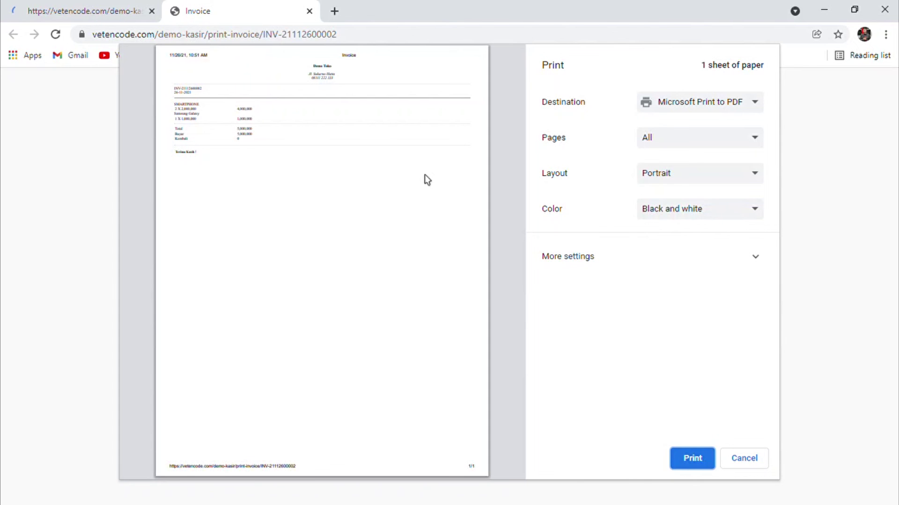
Close the invoice preview, review both sales' items, and confirm stock dropped to 9 and 1.
{"action": "left_click", "coordinate": [313, 14]}
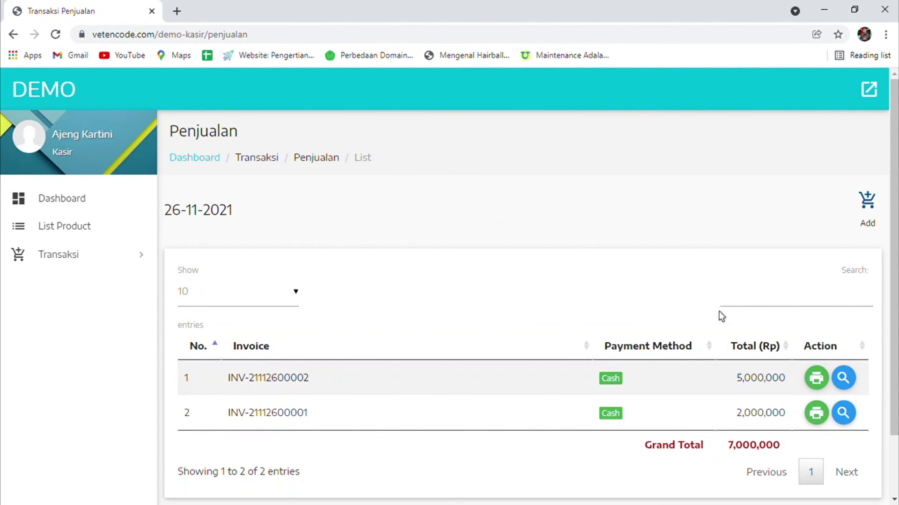
{"action": "scroll", "coordinate": [720, 311], "scroll_direction": "down", "scroll_amount": 2}
{"action": "left_click_drag", "start_coordinate": [735, 306], "coordinate": [780, 308]}
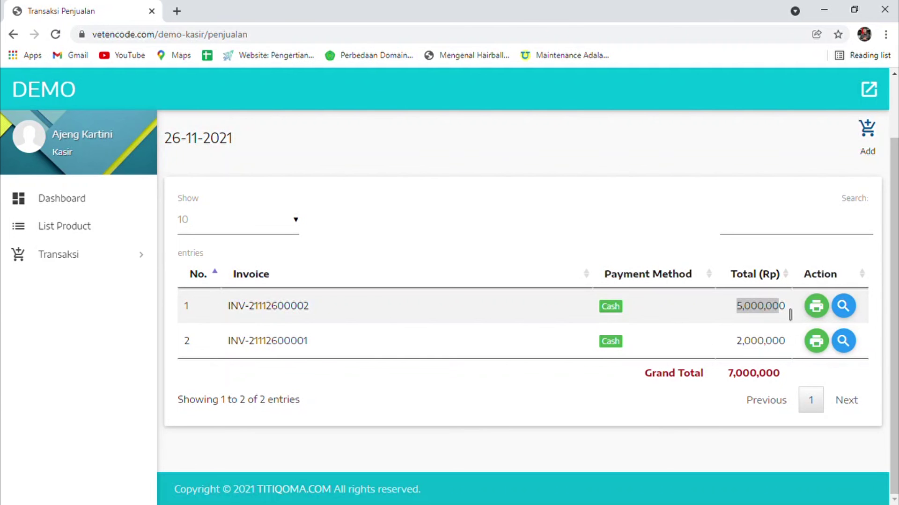
{"action": "left_click_drag", "start_coordinate": [181, 310], "coordinate": [819, 310]}
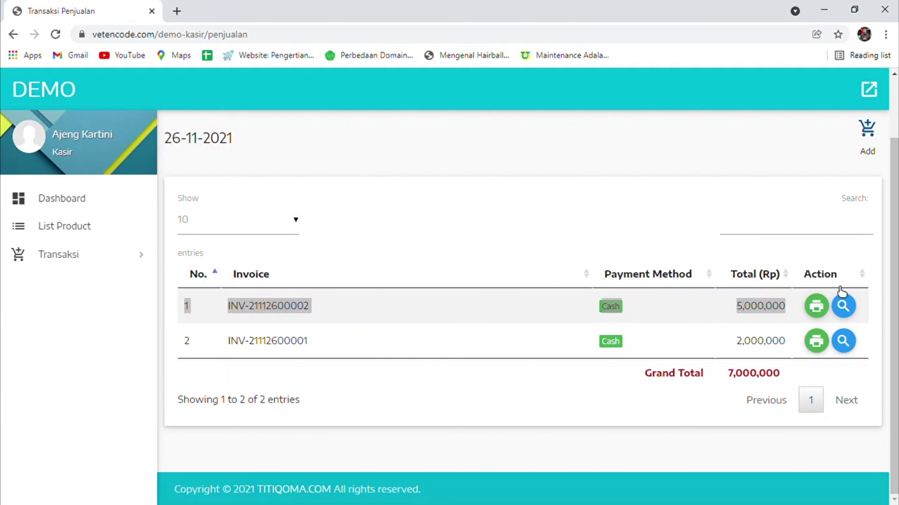
{"action": "left_click", "coordinate": [843, 306]}
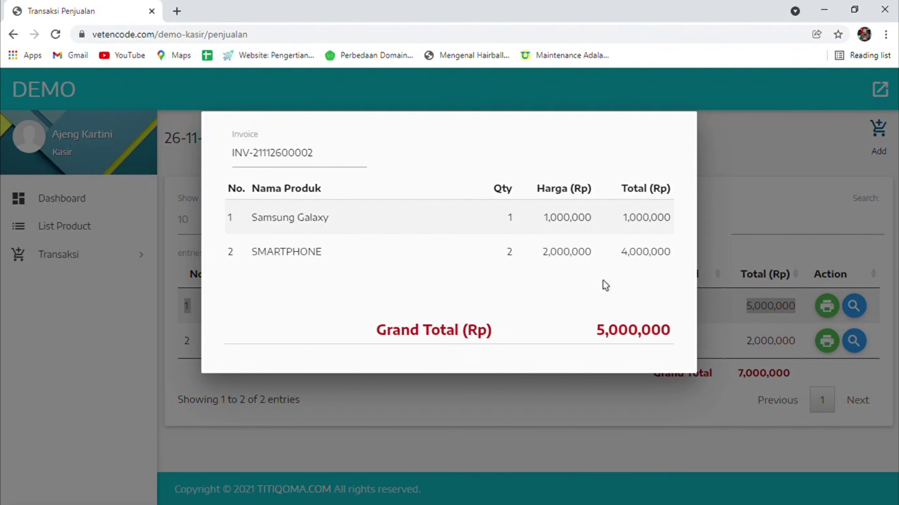
{"action": "left_click", "coordinate": [765, 254]}
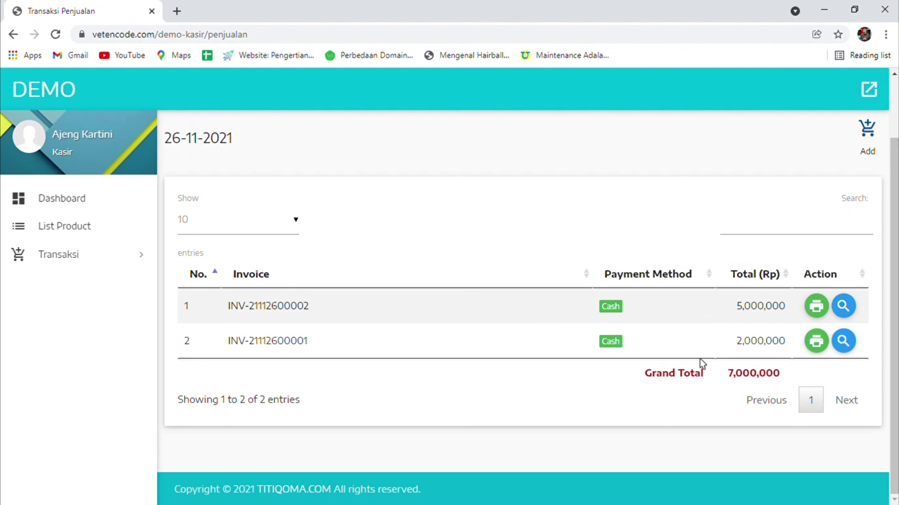
{"action": "left_click", "coordinate": [851, 342]}
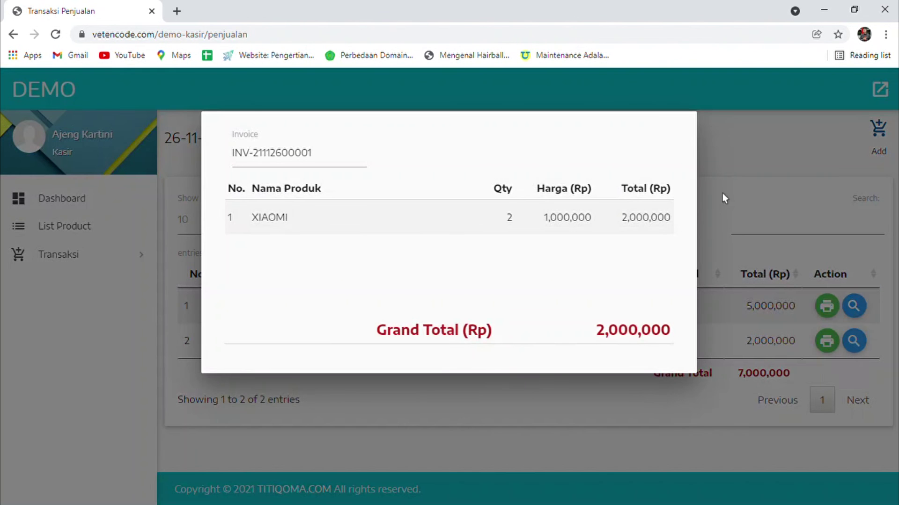
{"action": "left_click", "coordinate": [738, 372]}
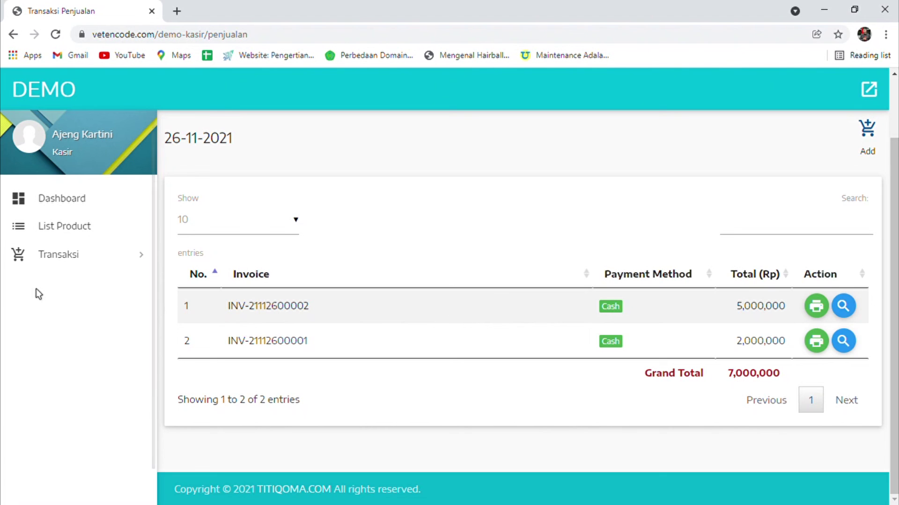
{"action": "left_click", "coordinate": [52, 228]}
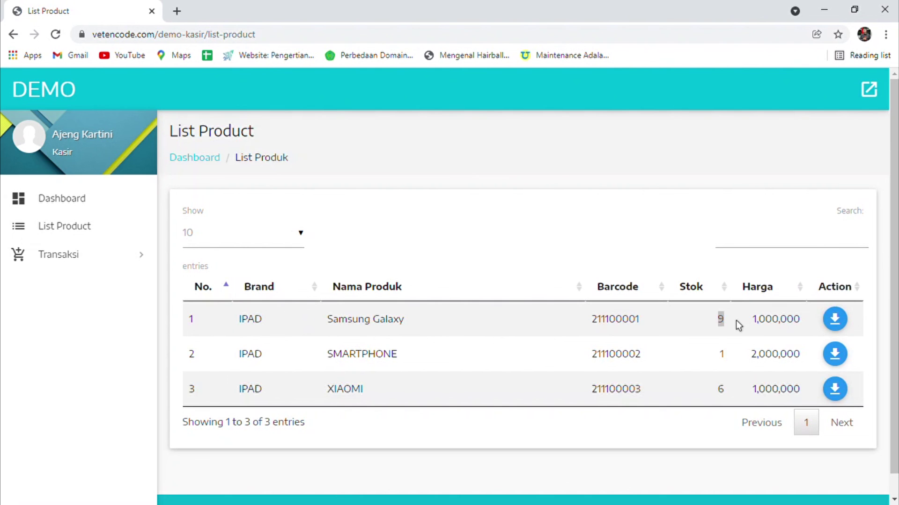
Clear the stock highlights and return to the Dashboard showing 3 PRODUK.
{"action": "left_click", "coordinate": [712, 357]}
{"action": "left_click", "coordinate": [670, 264]}
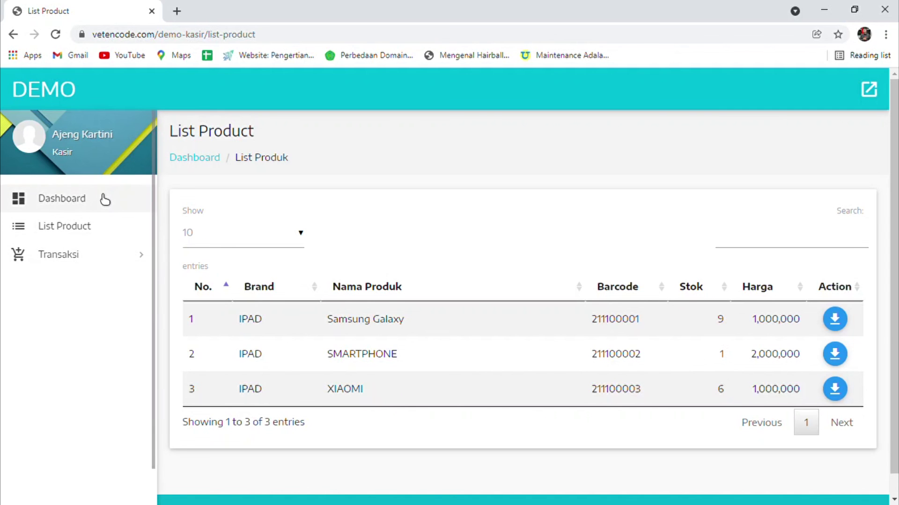
{"action": "left_click", "coordinate": [105, 200]}
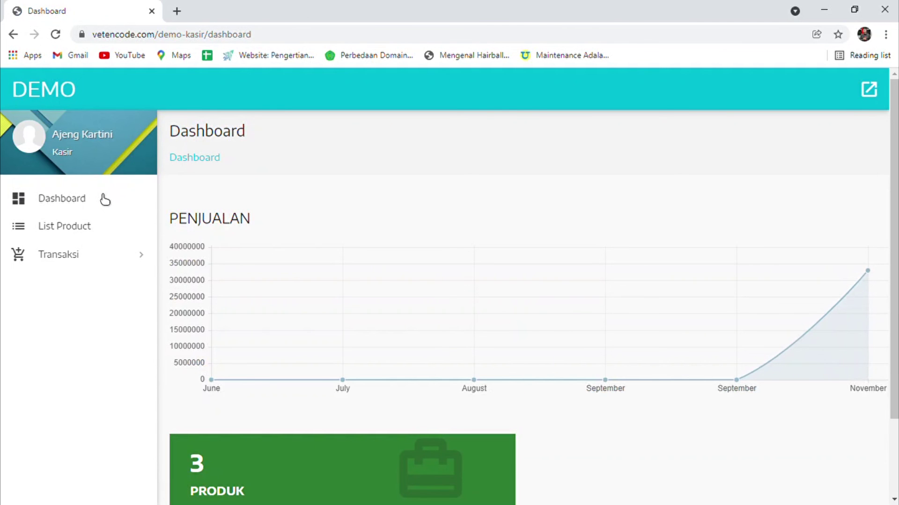
{"action": "mouse_move", "coordinate": [749, 299]}
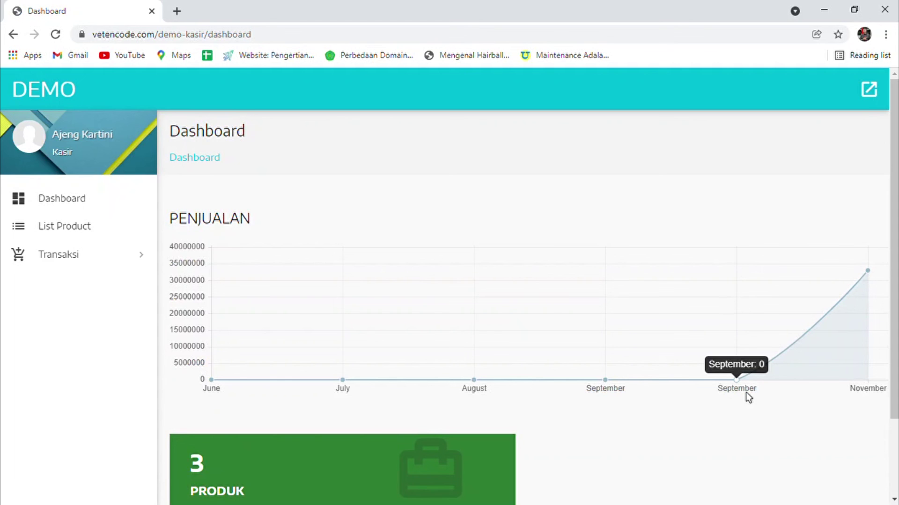